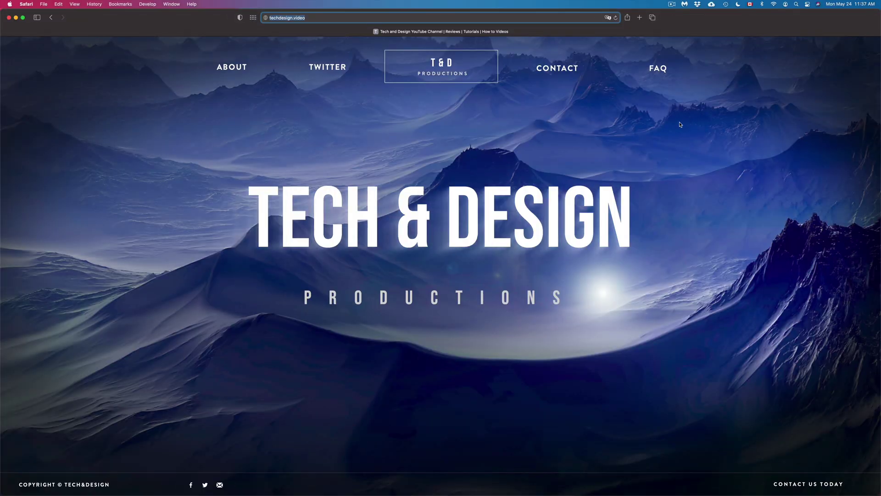
# Hide the Safari window showing the techdesign.video site so the Finder desktop is visible
pyautogui.press('super+h')
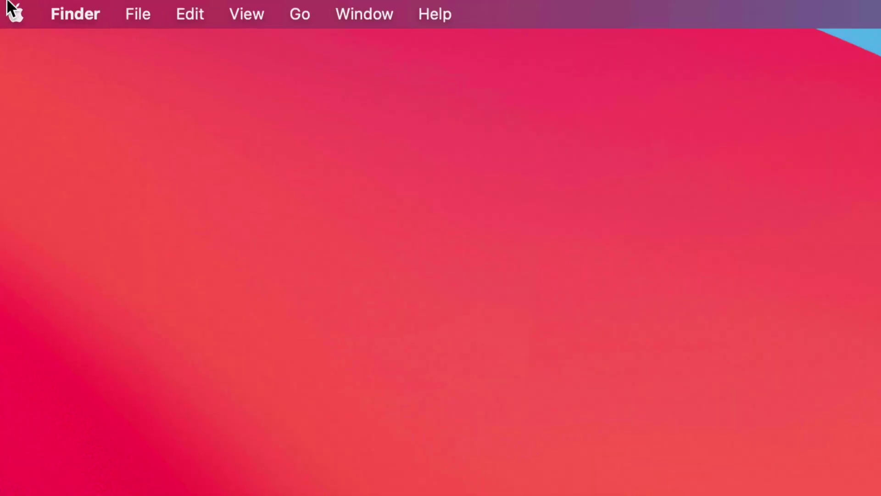
# From the Apple menu, go to System Preferences and then the Desktop & Screen Saver pane
pyautogui.click(53, 42)
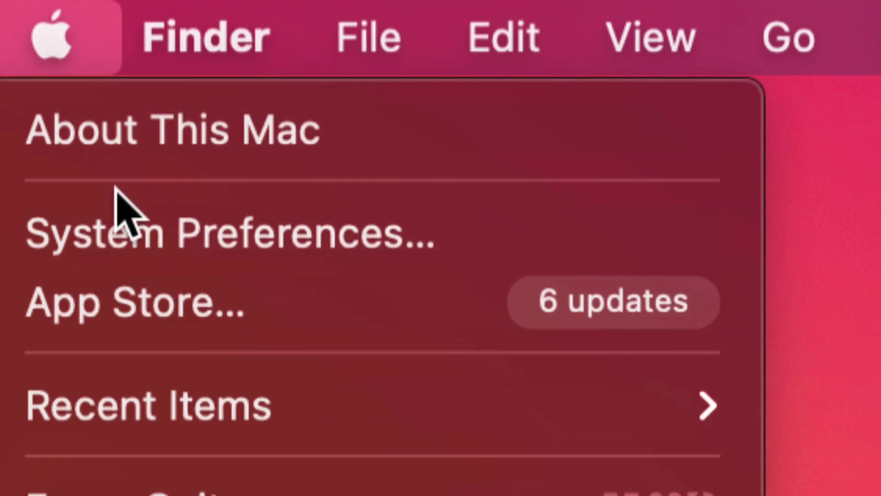
pyautogui.click(207, 227)
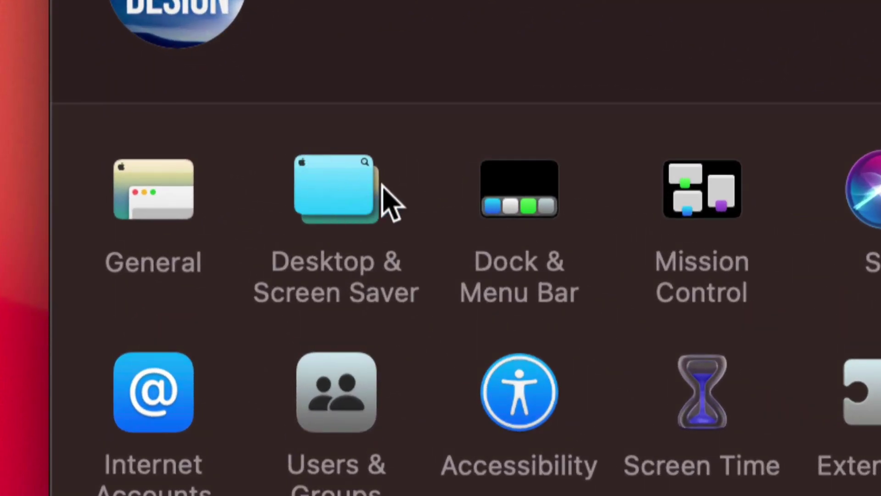
pyautogui.click(341, 194)
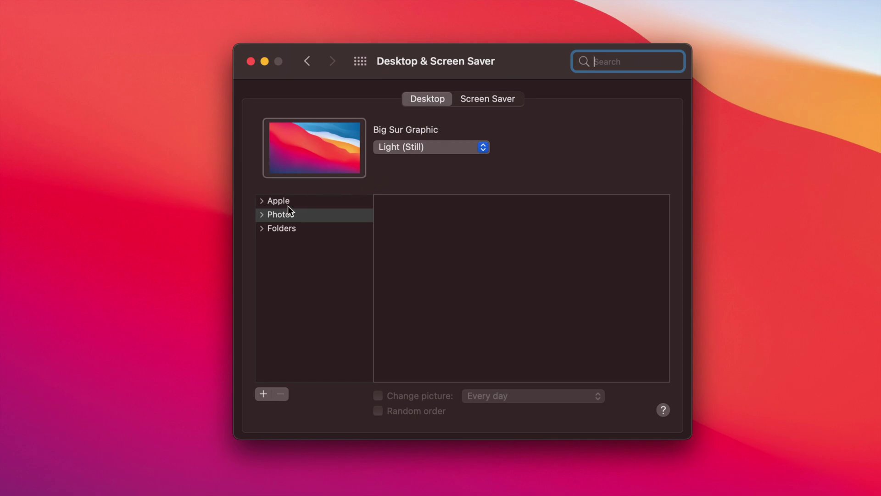
# Expand the Apple source and browse the built-in Desktop Pictures grid
pyautogui.click(261, 201)
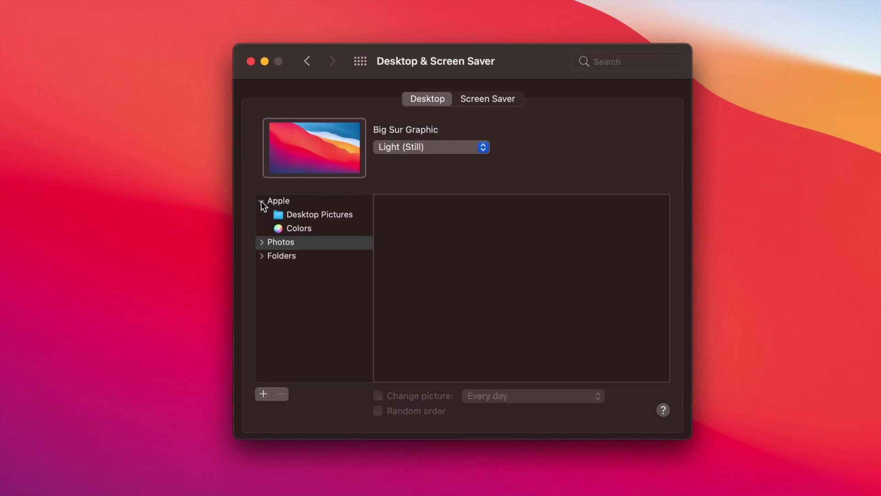
pyautogui.click(321, 217)
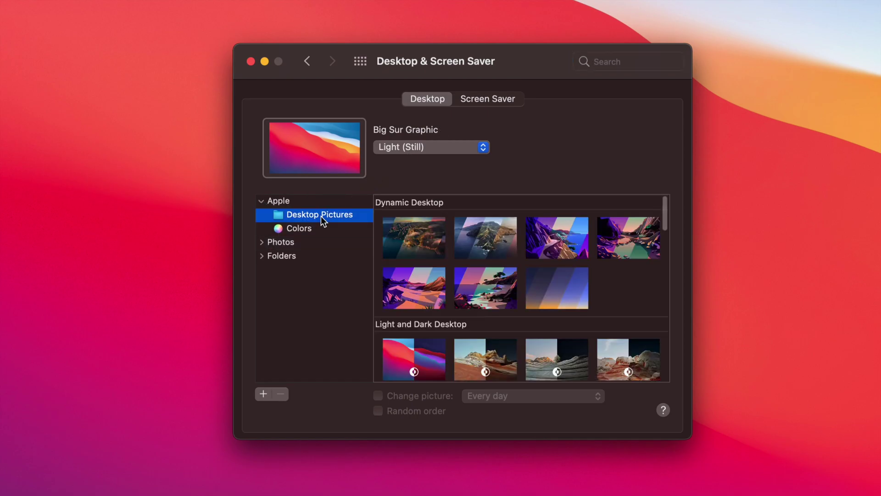
pyautogui.scroll(-15, 553, 296)
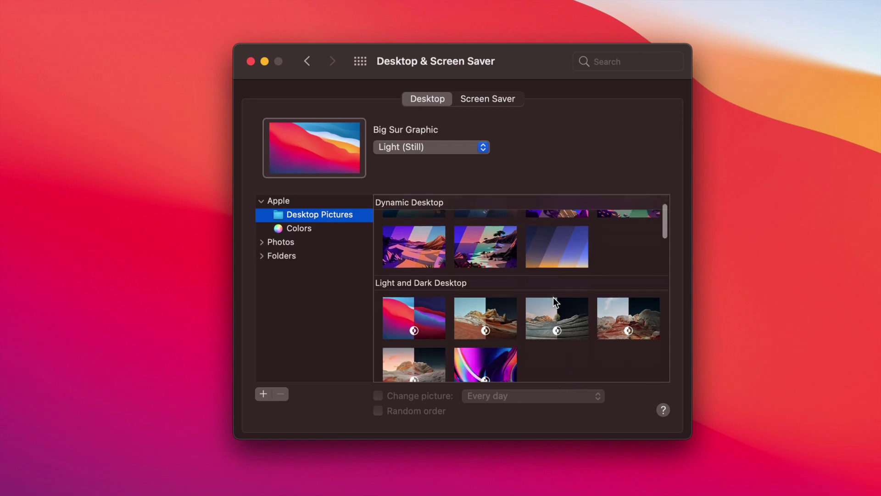
pyautogui.scroll(15, 552, 297)
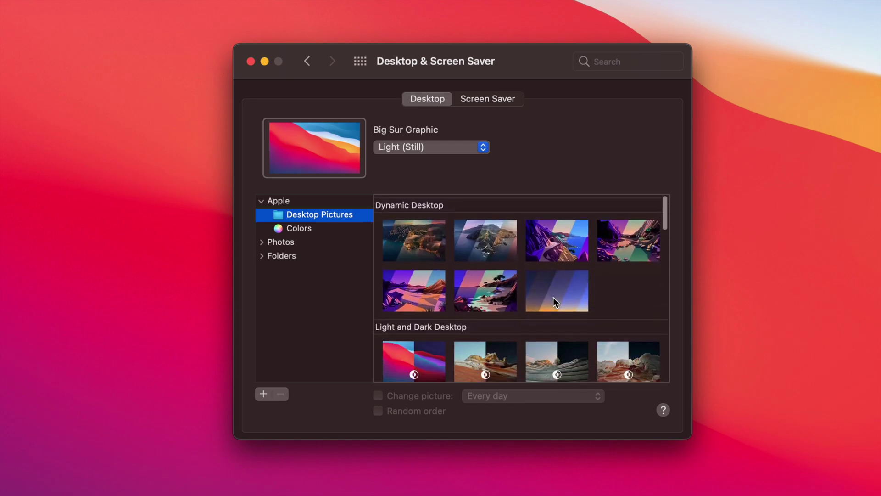
# Expand Folders to view the Pictures folder images, then expand the Photos source
pyautogui.click(262, 256)
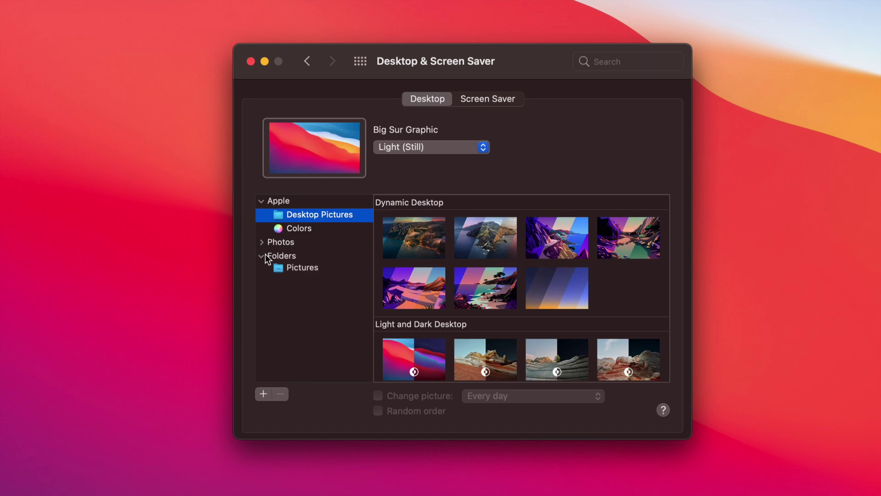
pyautogui.click(316, 274)
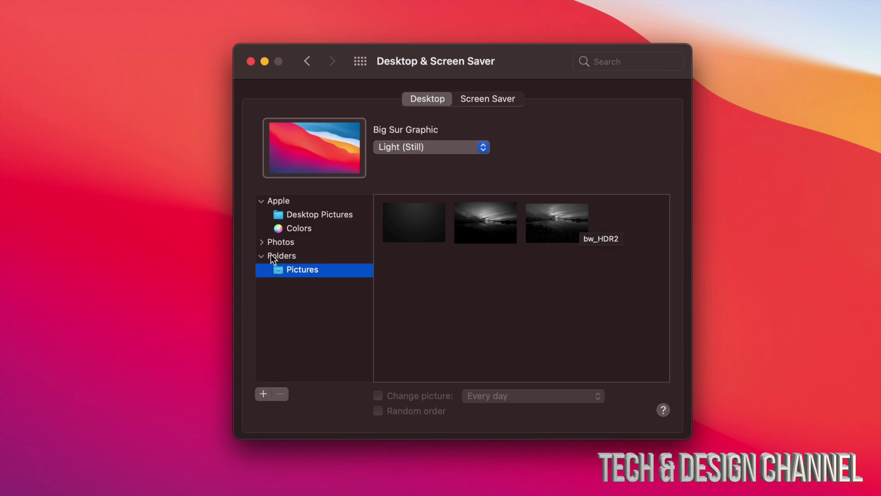
pyautogui.click(261, 242)
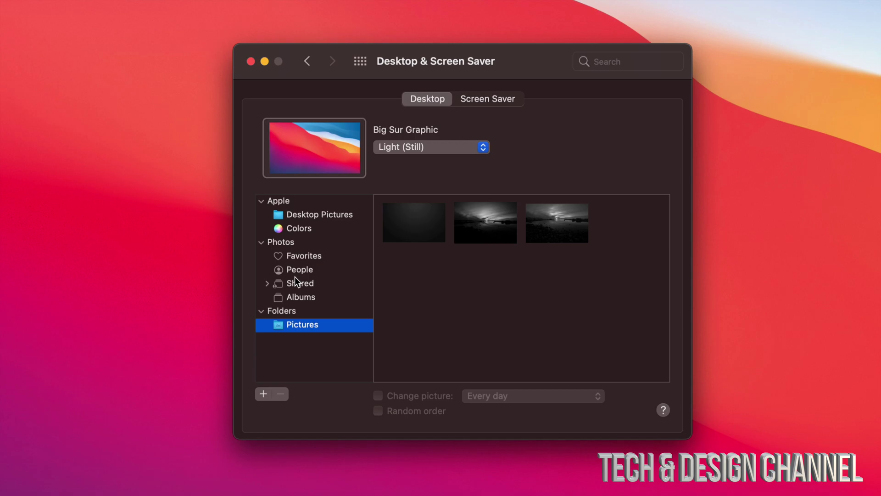
pyautogui.click(292, 169)
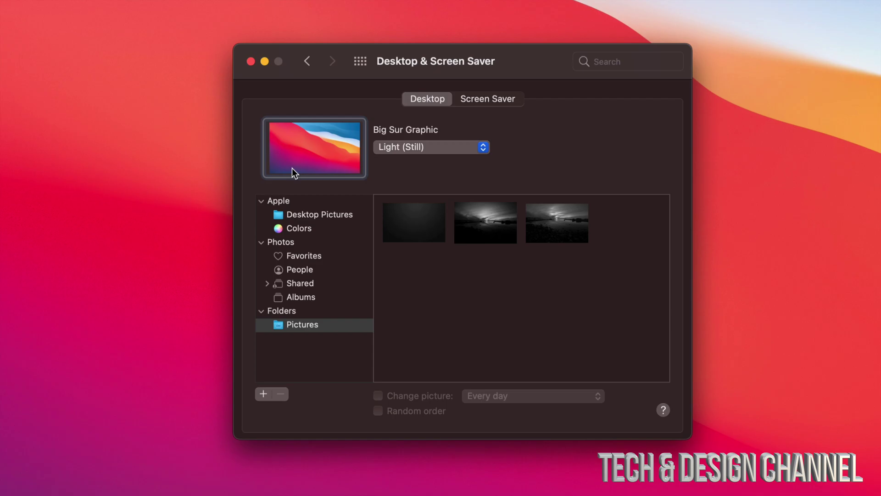
# Close System Preferences and set the desktop IMG_4257.JPG photo as the desktop picture
pyautogui.click(252, 61)
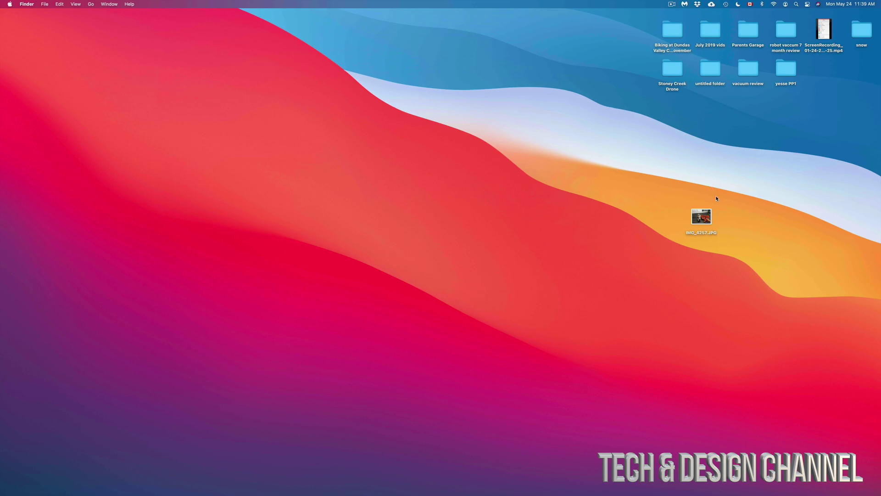
pyautogui.moveTo(709, 215); pyautogui.dragTo(494, 221)
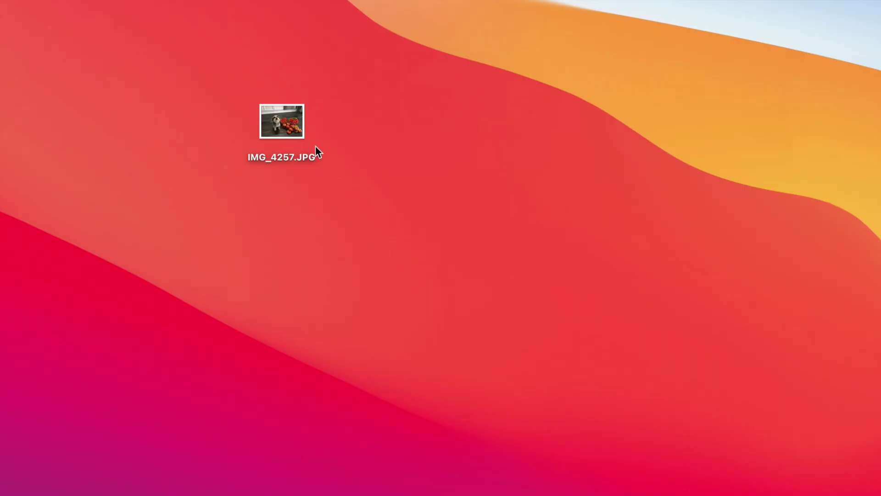
pyautogui.rightClick(284, 121)
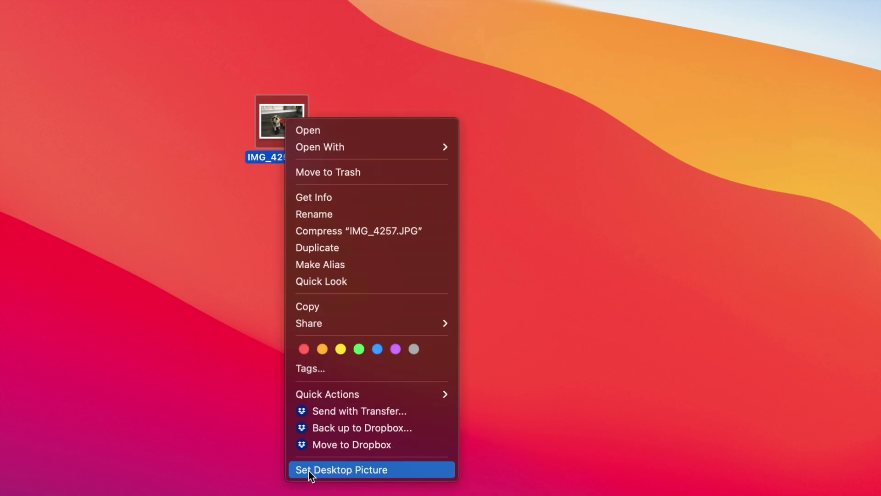
pyautogui.click(411, 470)
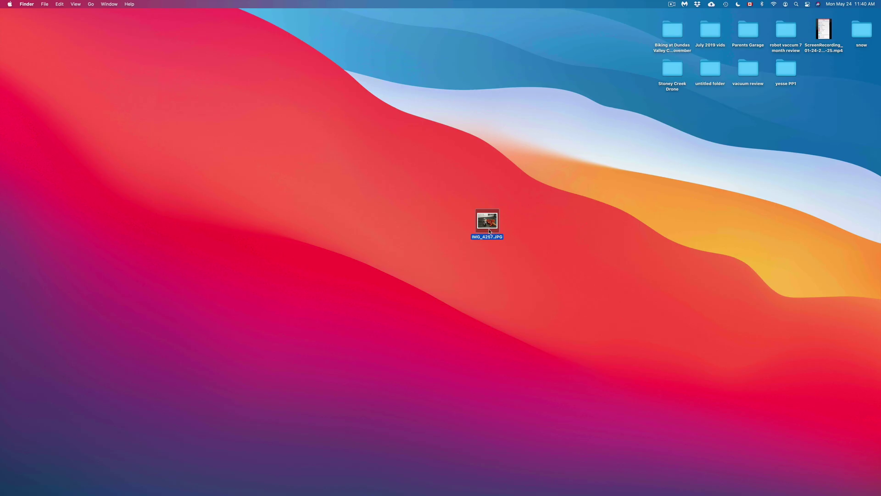
pyautogui.moveTo(490, 231); pyautogui.dragTo(417, 119)
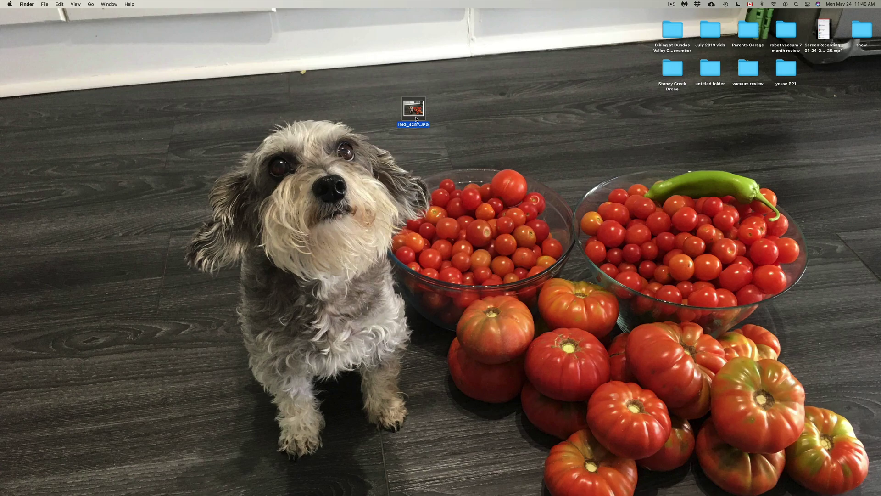
# Reopen System Preferences on the Desktop & Screen Saver pane
pyautogui.click(9, 4)
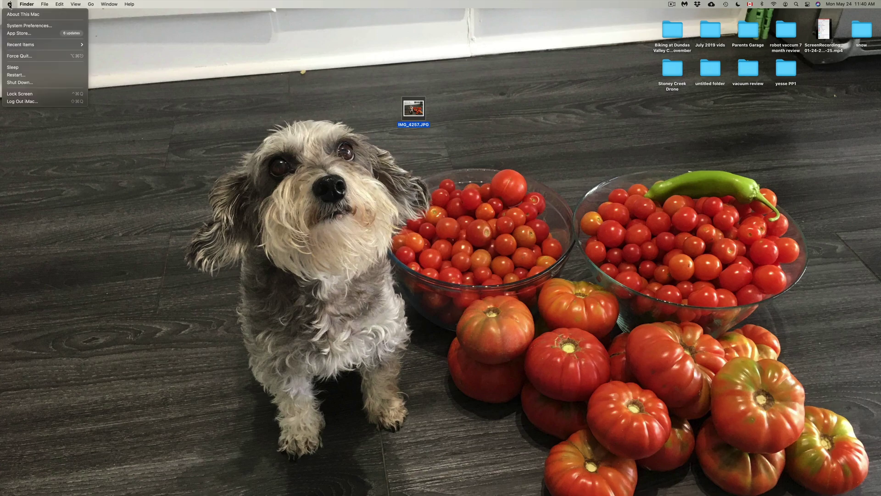
pyautogui.click(26, 26)
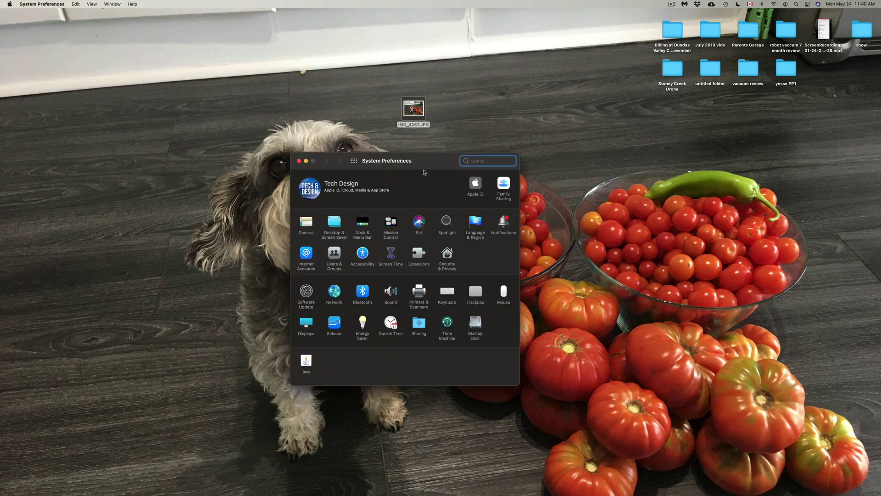
pyautogui.moveTo(411, 162); pyautogui.dragTo(577, 167)
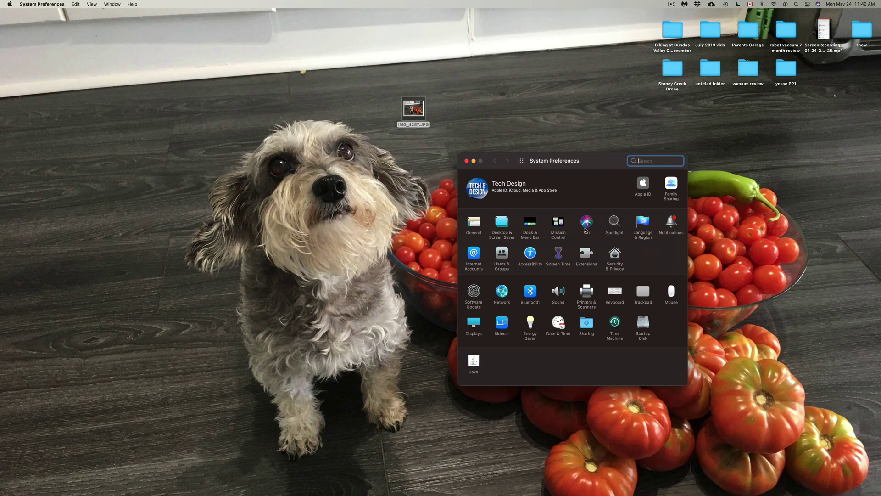
pyautogui.click(506, 223)
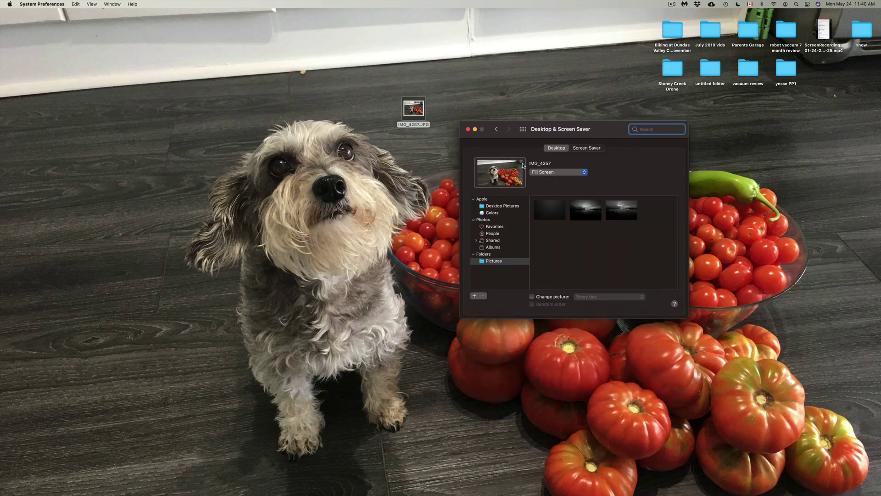
# In Desktop Pictures, select the Big Sur Graphic wallpaper to replace the dog photo
pyautogui.click(494, 205)
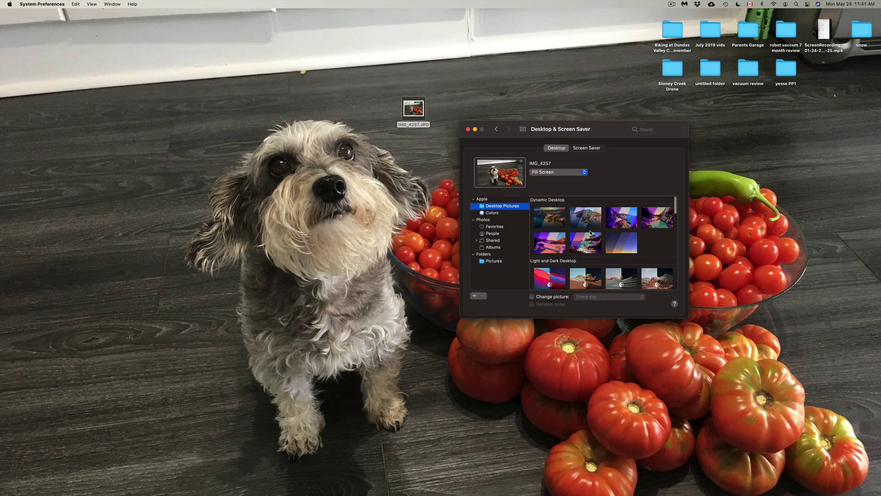
pyautogui.moveTo(587, 123); pyautogui.dragTo(610, 162)
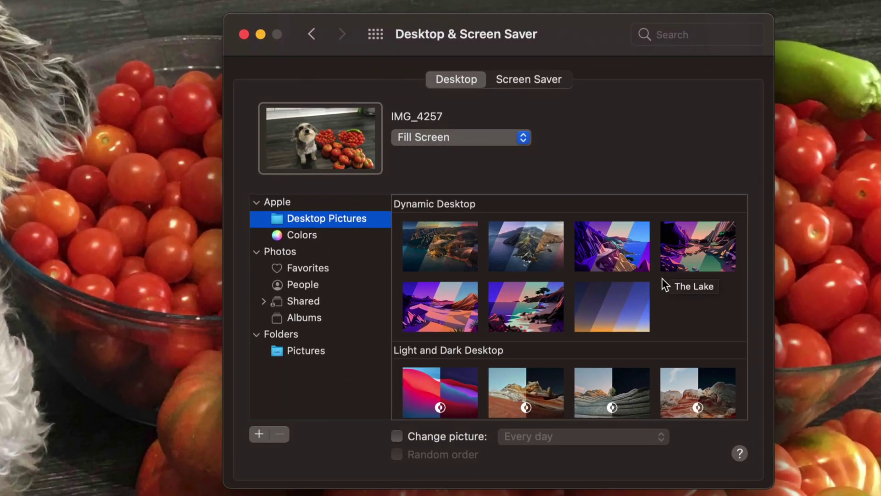
pyautogui.scroll(-3, 662, 276)
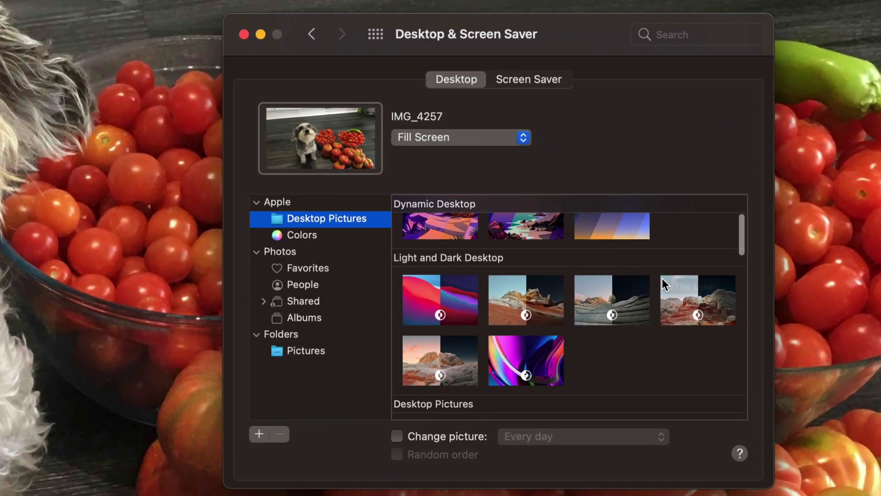
pyautogui.click(423, 293)
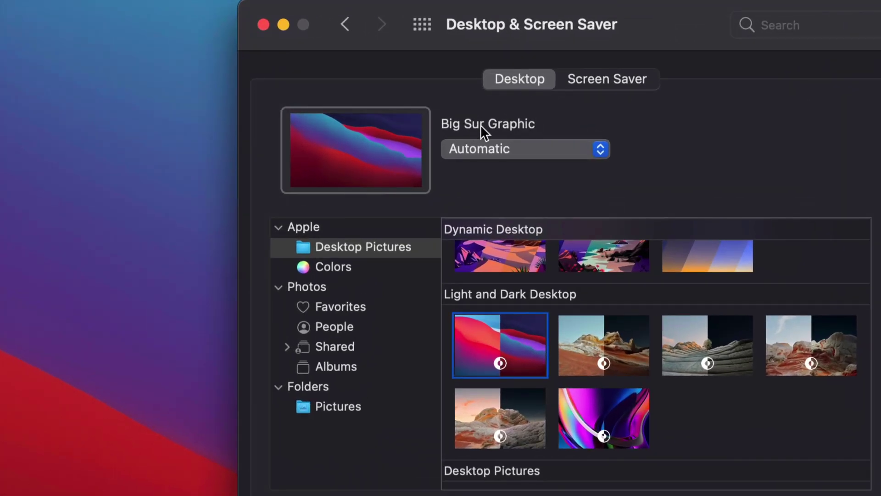
# Switch Big Sur Graphic's appearance back and forth between Light (Still) and Dark (Still)
pyautogui.click(587, 148)
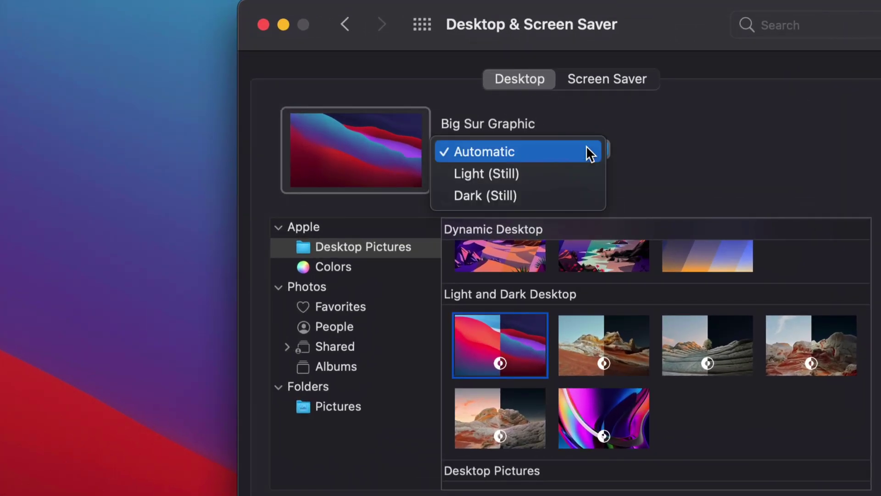
pyautogui.click(502, 172)
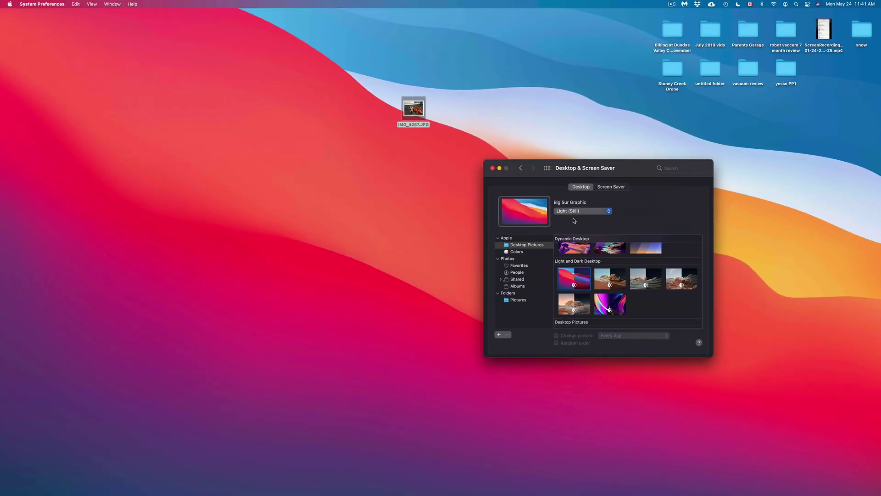
pyautogui.moveTo(598, 174); pyautogui.dragTo(481, 182)
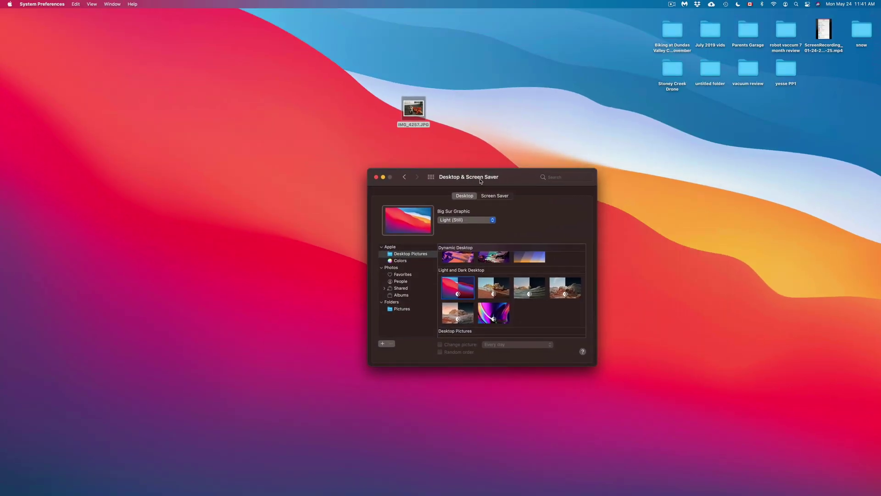
pyautogui.click(469, 219)
pyautogui.click(468, 229)
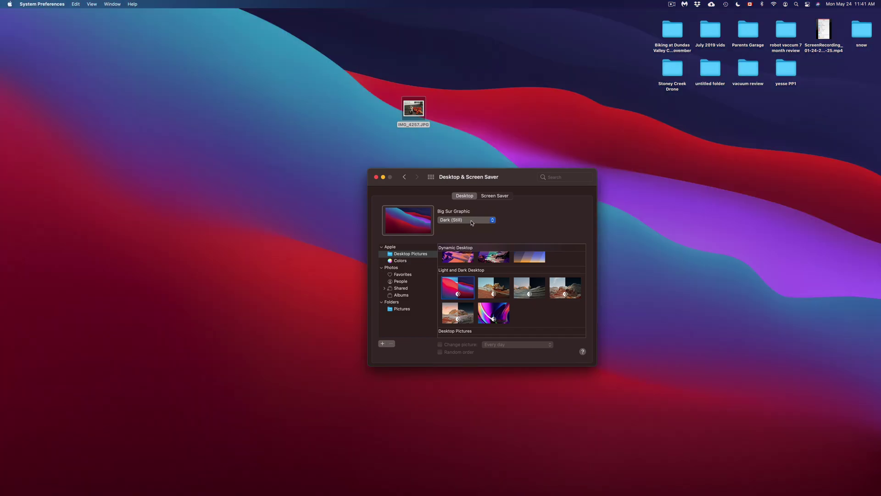
pyautogui.click(472, 221)
pyautogui.click(466, 213)
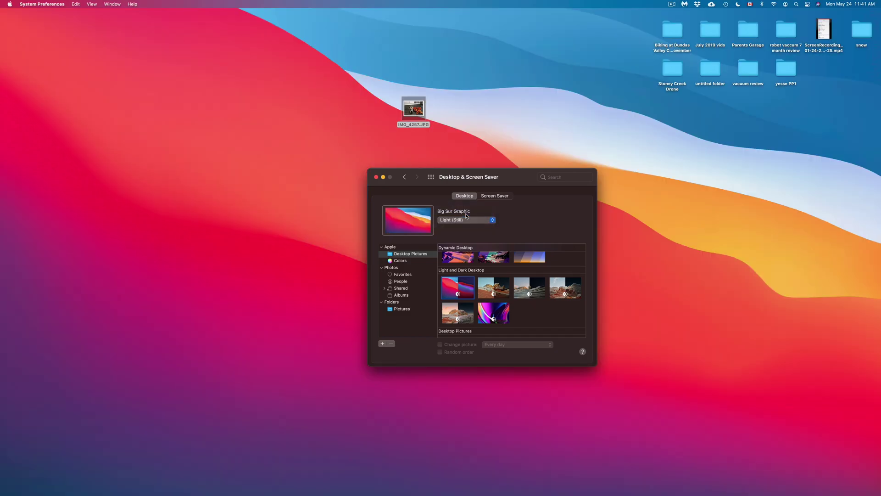
pyautogui.click(467, 218)
pyautogui.click(468, 228)
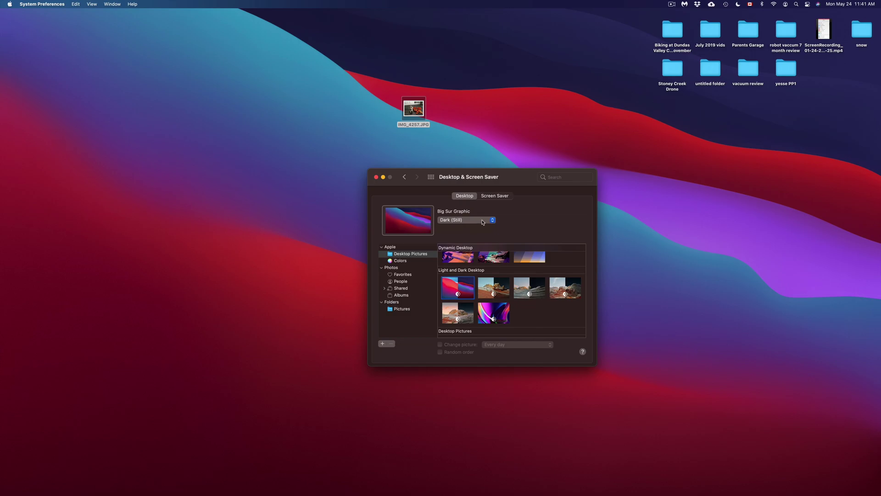
# Try Big Sur Graphic's Automatic appearance, then settle on Light (Still)
pyautogui.click(482, 221)
pyautogui.click(466, 212)
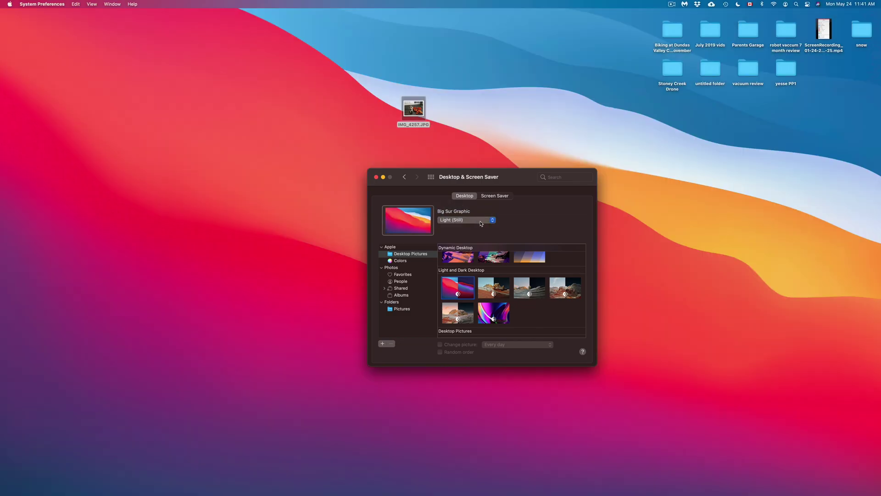
pyautogui.click(480, 222)
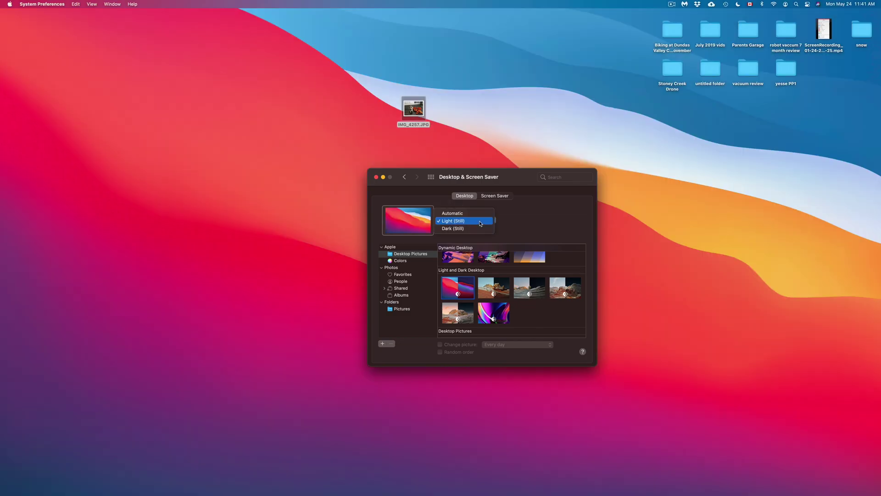
pyautogui.click(464, 213)
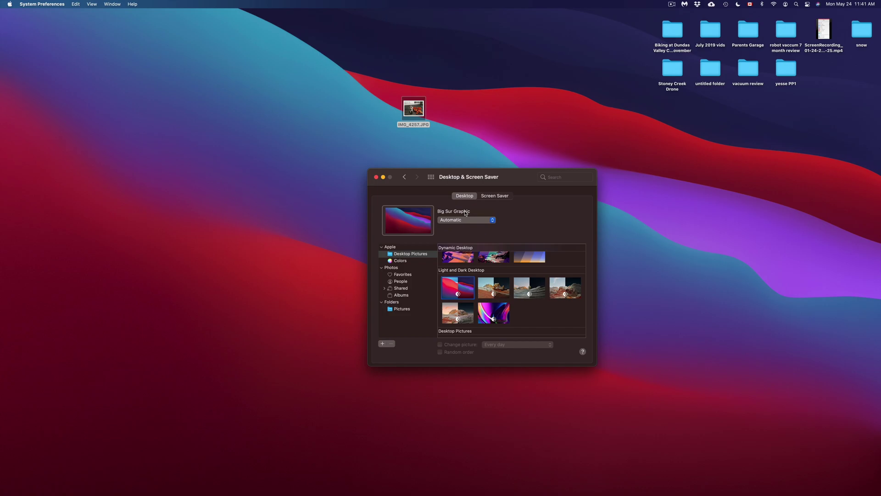
pyautogui.click(465, 220)
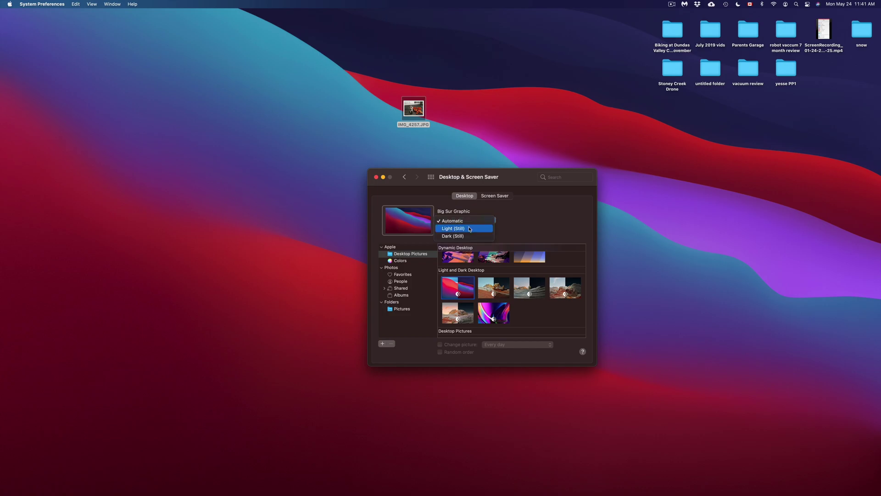
pyautogui.click(470, 229)
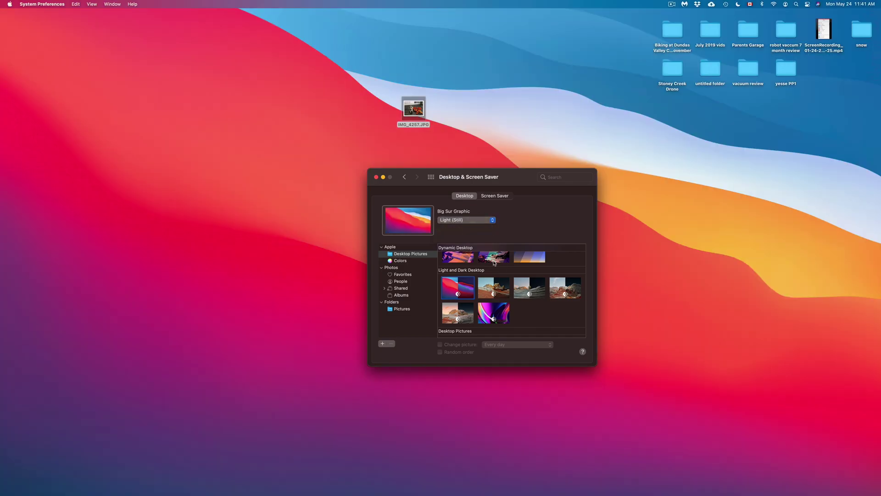
pyautogui.scroll(3, 539, 291)
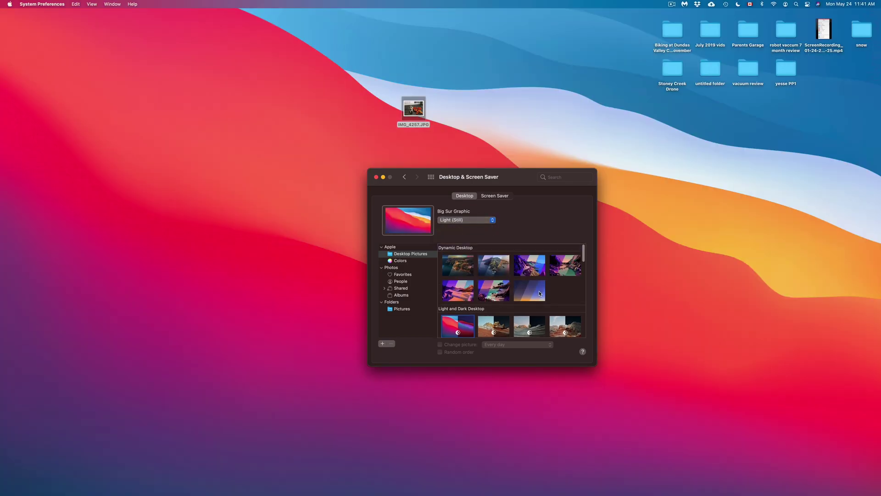
pyautogui.scroll(-5, 539, 292)
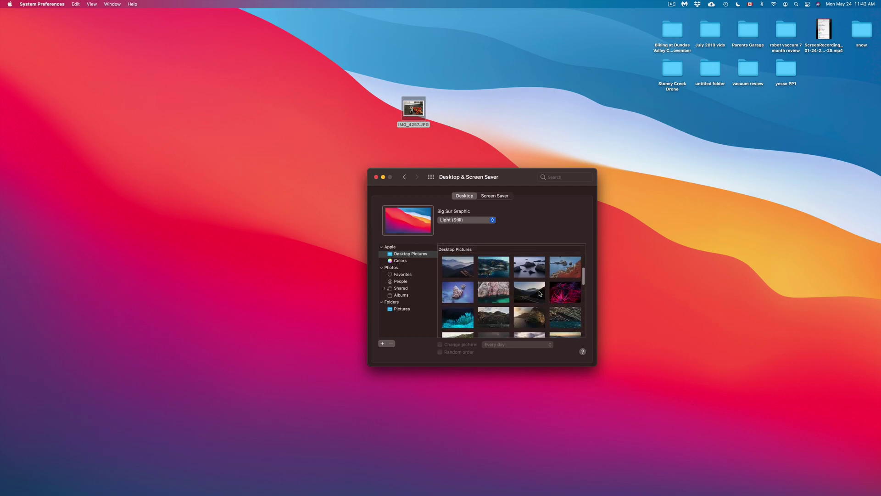
pyautogui.scroll(5, 540, 293)
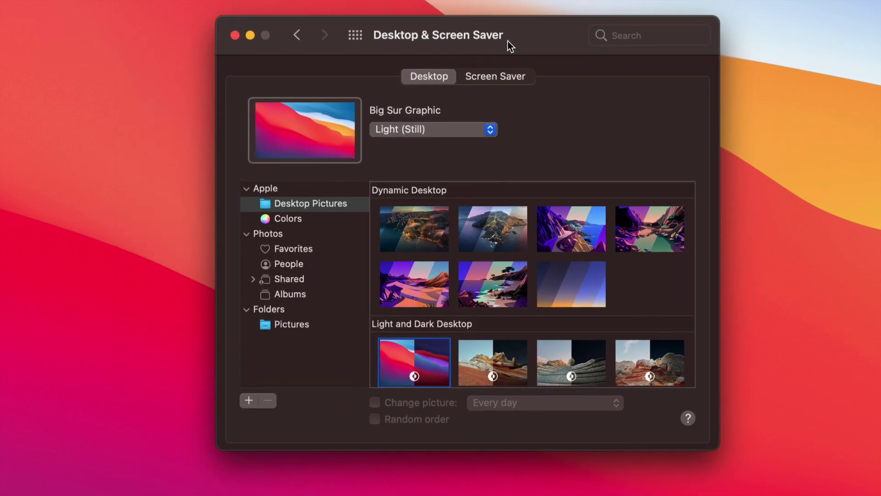
pyautogui.click(500, 235)
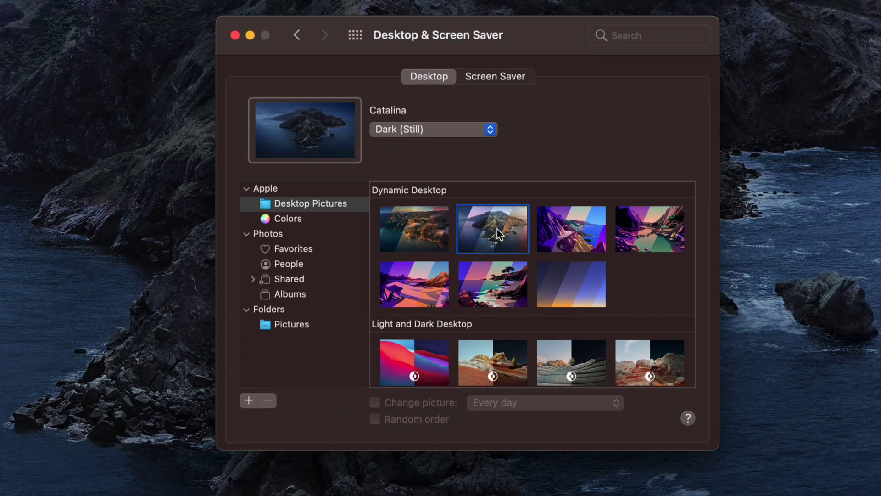
pyautogui.click(480, 131)
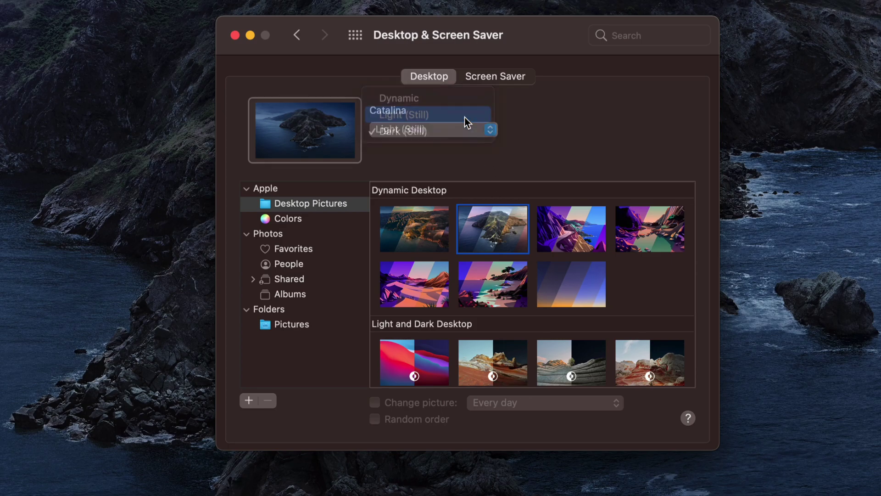
pyautogui.click(481, 129)
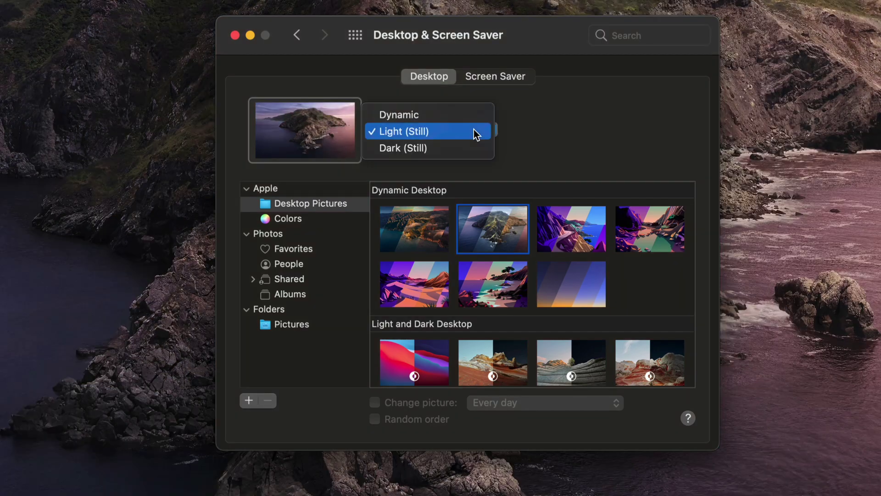
pyautogui.click(445, 115)
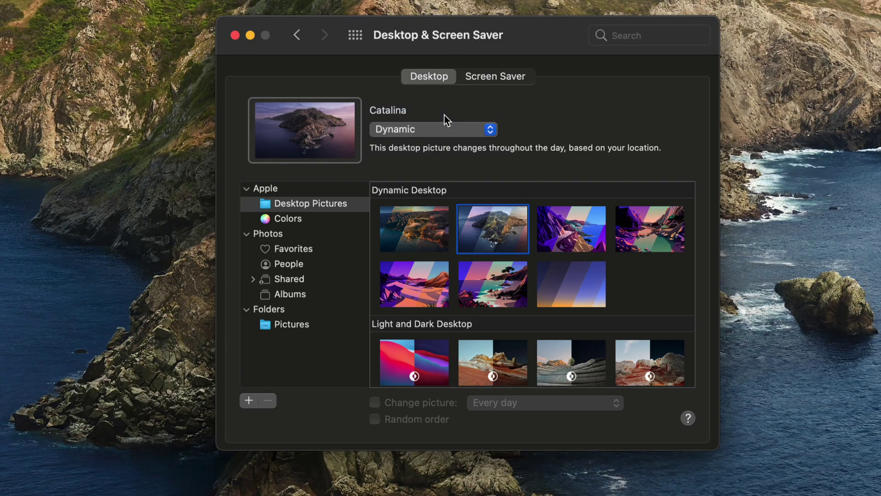
pyautogui.click(559, 235)
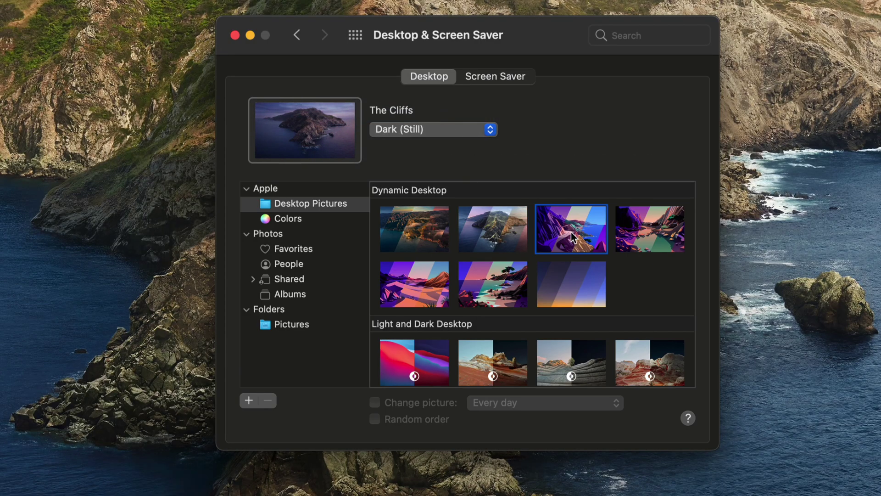
pyautogui.scroll(-5, 566, 329)
pyautogui.scroll(3, 566, 329)
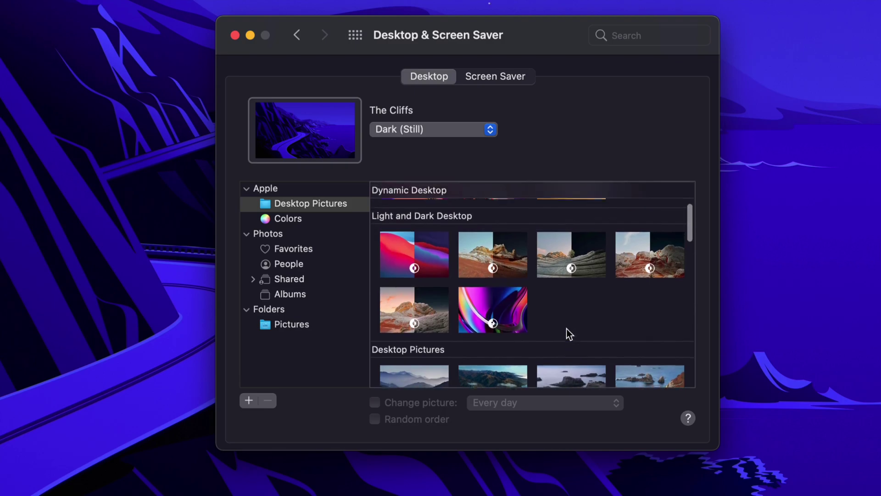
# Preview Big Sur Graphic, Peak, Big Sur Horizon and Big Sur Coastline as the wallpaper
pyautogui.click(425, 255)
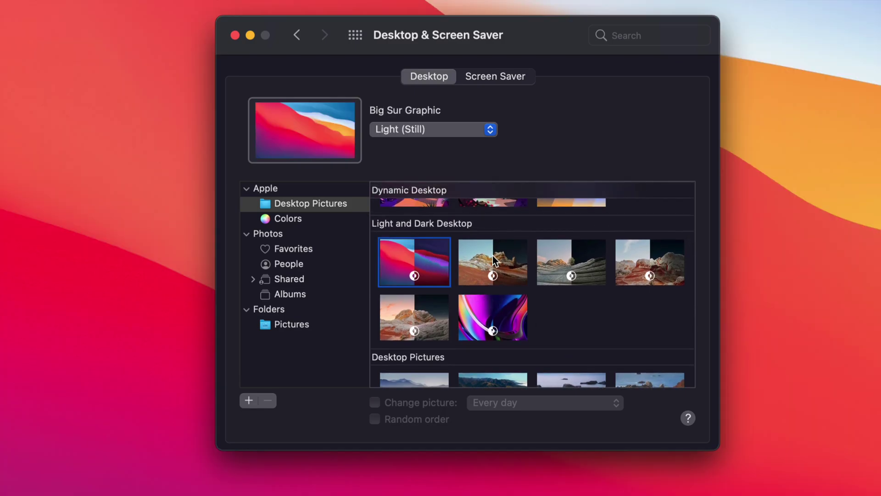
pyautogui.click(492, 259)
pyautogui.scroll(-5, 492, 260)
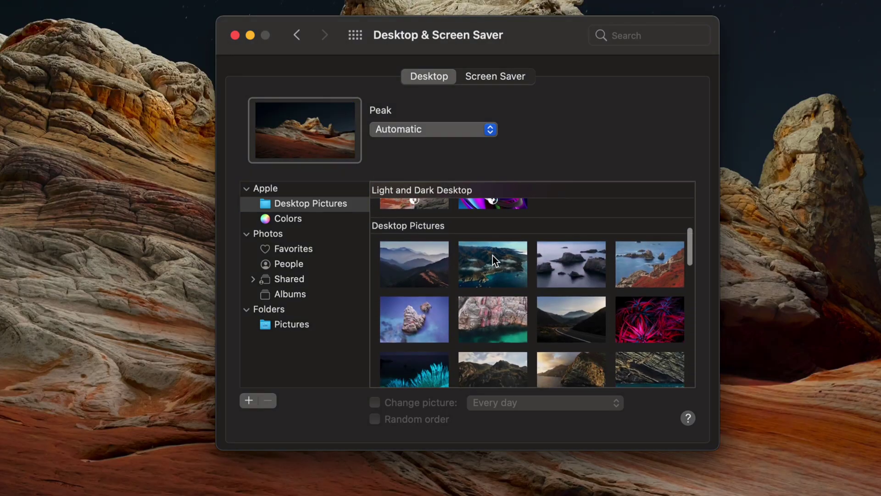
pyautogui.click(590, 264)
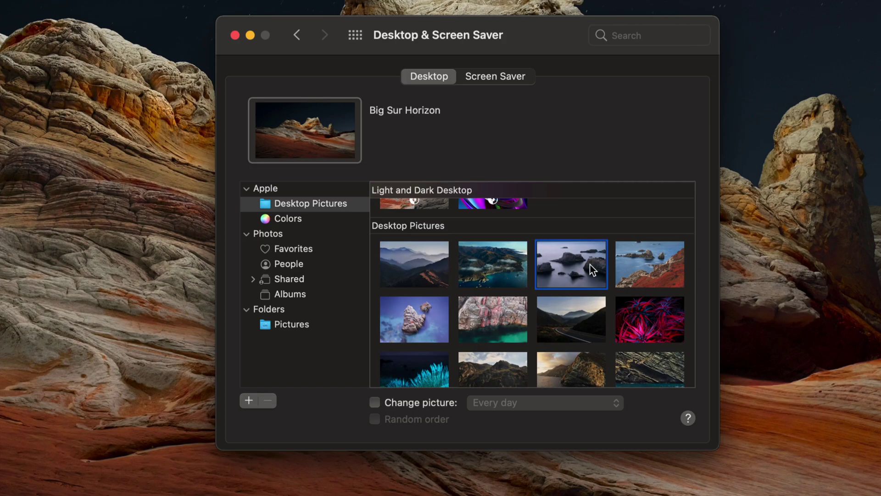
pyautogui.click(631, 269)
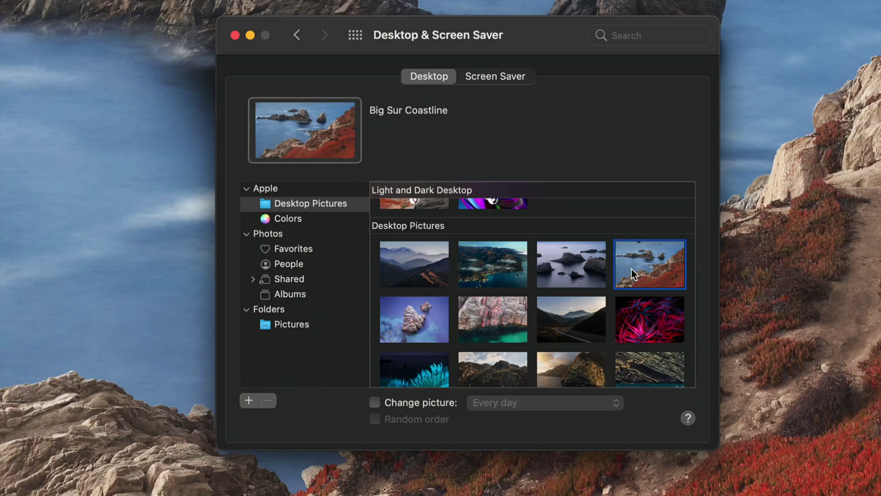
# Scroll through Desktop Pictures and choose the pink-rock Big Sur Water's Edge picture
pyautogui.scroll(-10, 558, 332)
pyautogui.scroll(-15, 558, 332)
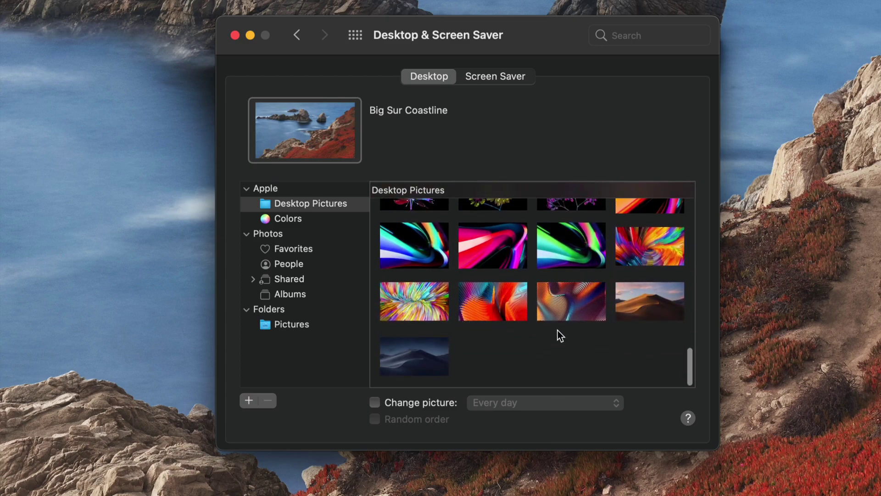
pyautogui.scroll(2, 558, 330)
pyautogui.scroll(10, 558, 330)
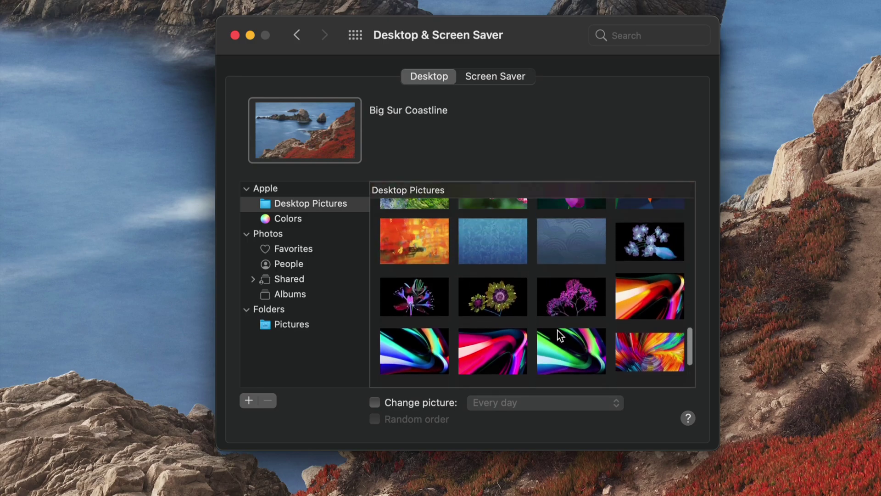
pyautogui.scroll(10, 558, 329)
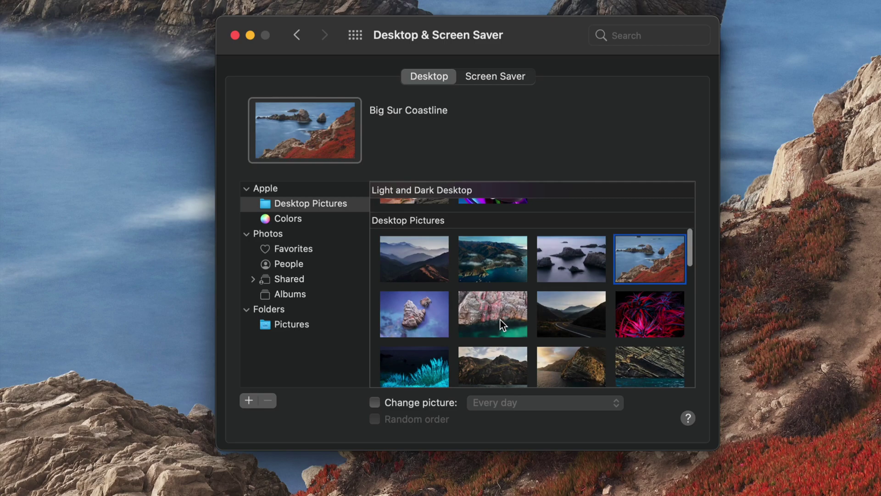
pyautogui.click(500, 319)
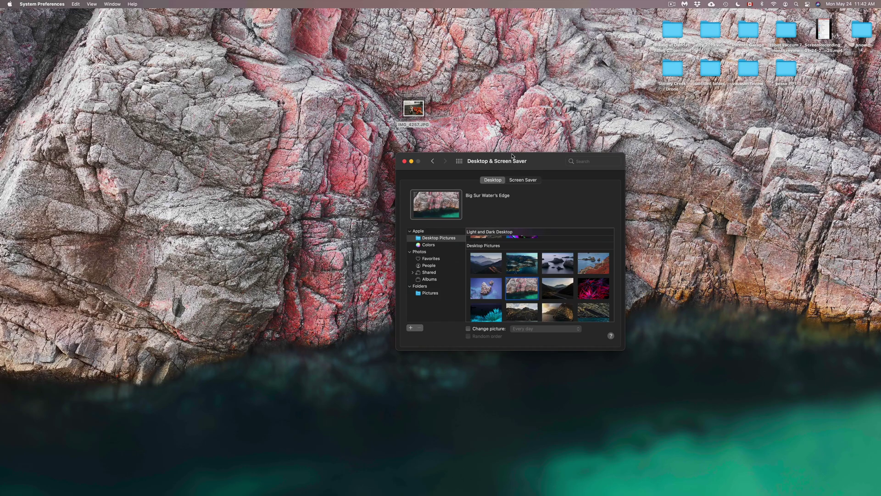
# Return to Big Sur Graphic in Light (Still) after briefly trying the dark Big Sur landscape
pyautogui.moveTo(512, 156); pyautogui.dragTo(566, 153)
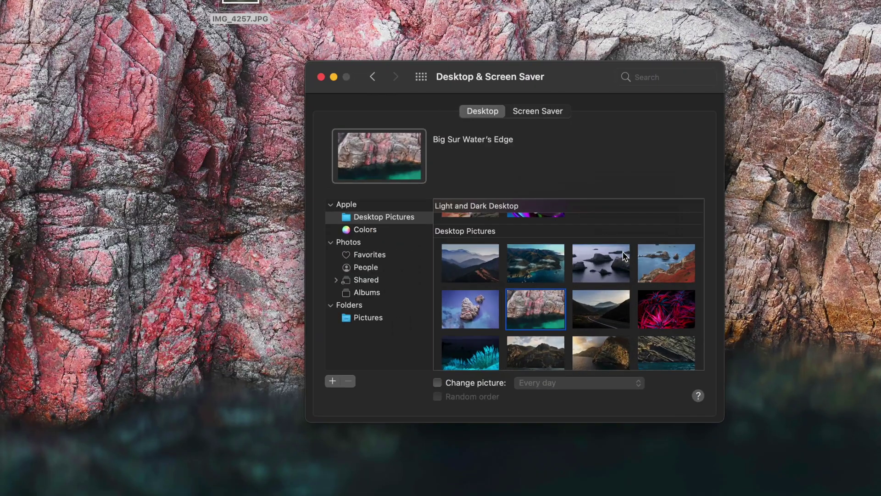
pyautogui.scroll(5, 605, 268)
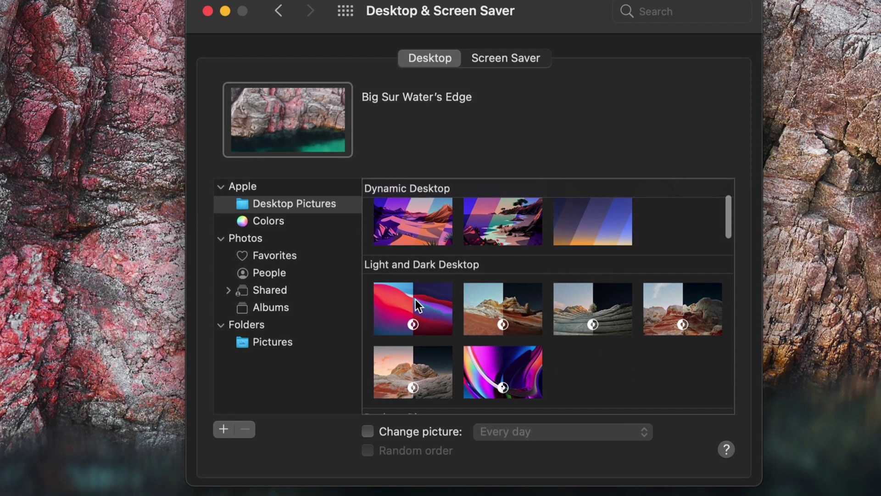
pyautogui.click(415, 299)
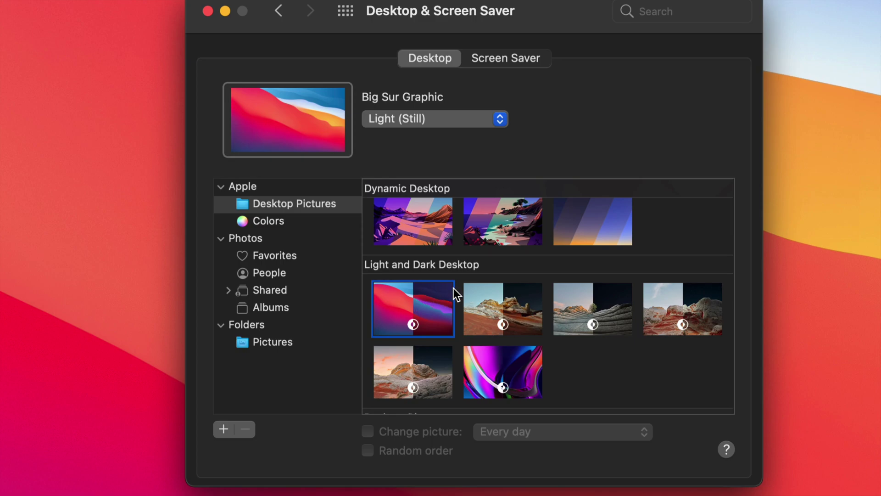
pyautogui.scroll(3, 454, 288)
pyautogui.click(425, 227)
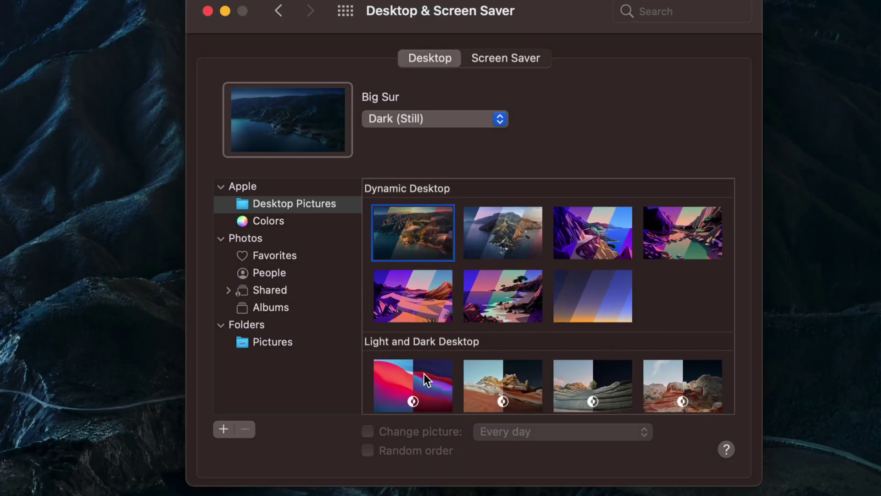
pyautogui.click(424, 373)
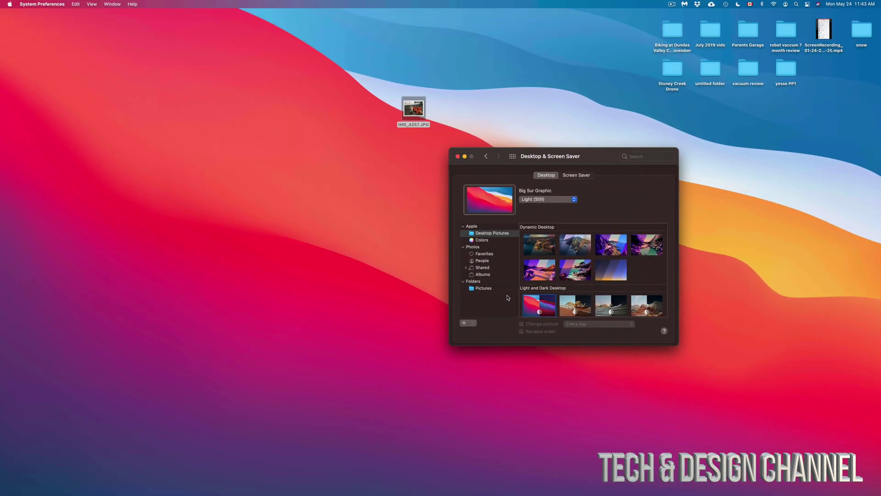
# Close the settings, set IMG_4257.JPG as the desktop picture, and drag its icon to the right edge
pyautogui.click(457, 156)
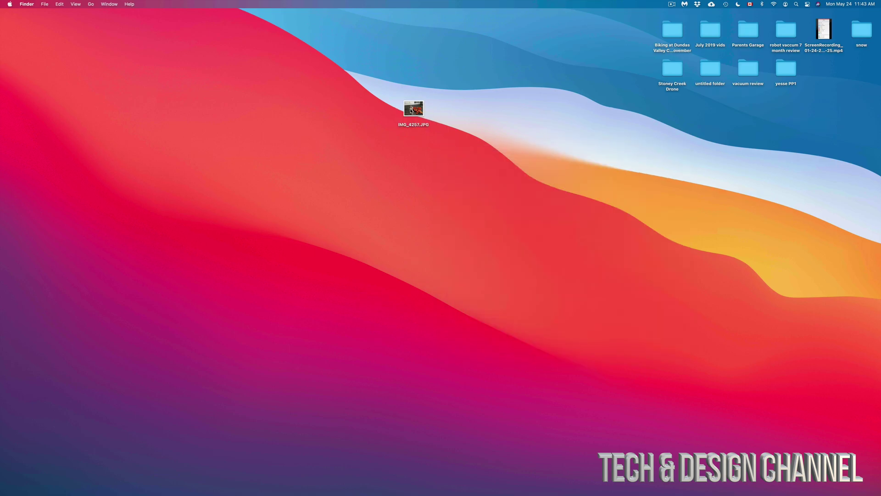
pyautogui.rightClick(411, 109)
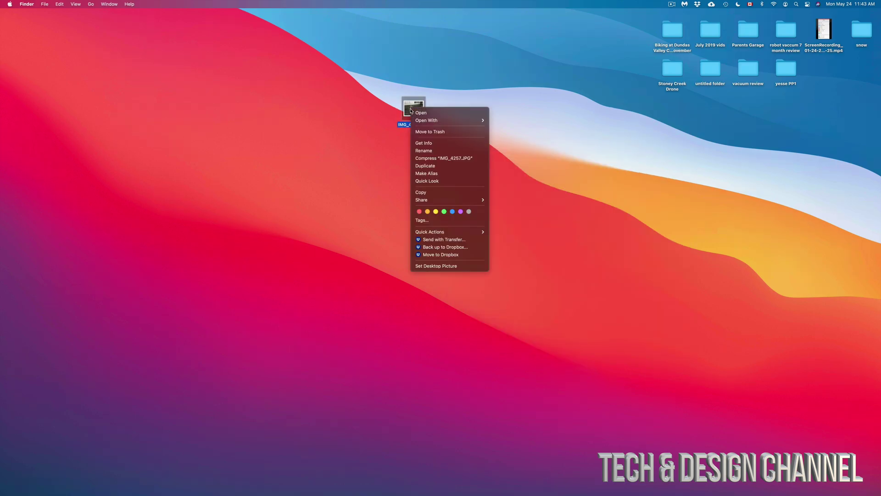
pyautogui.click(445, 267)
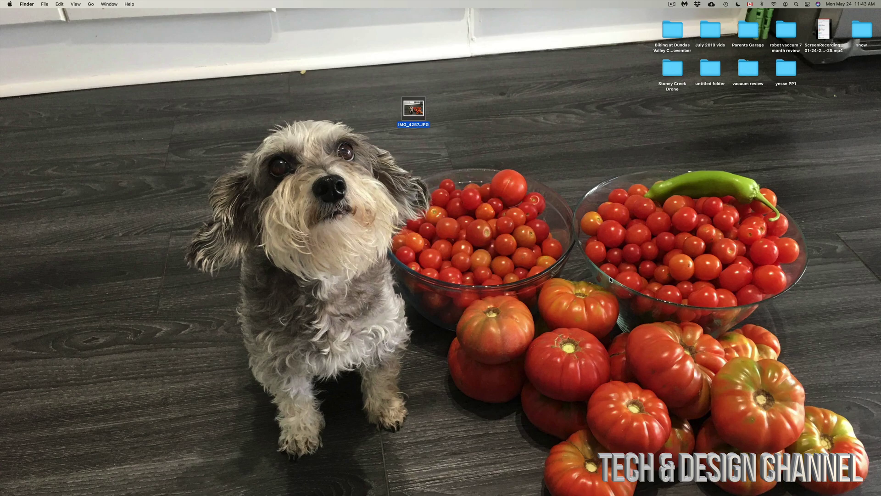
pyautogui.moveTo(483, 111); pyautogui.dragTo(847, 131)
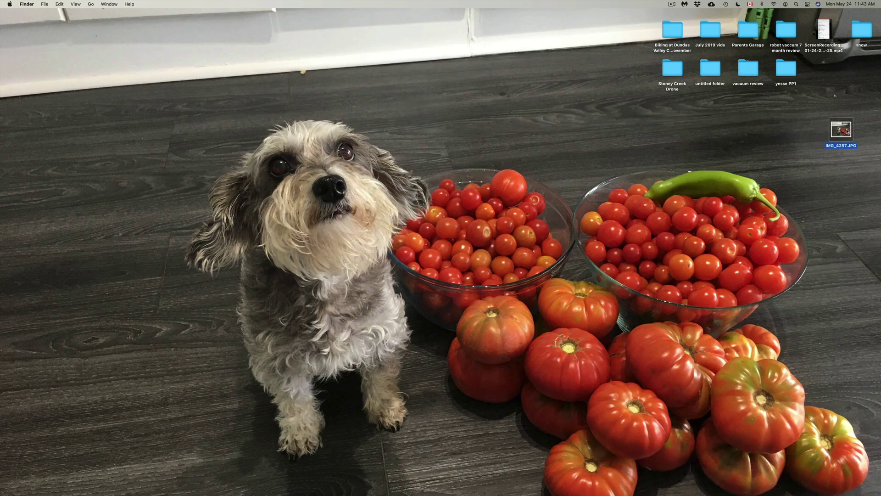